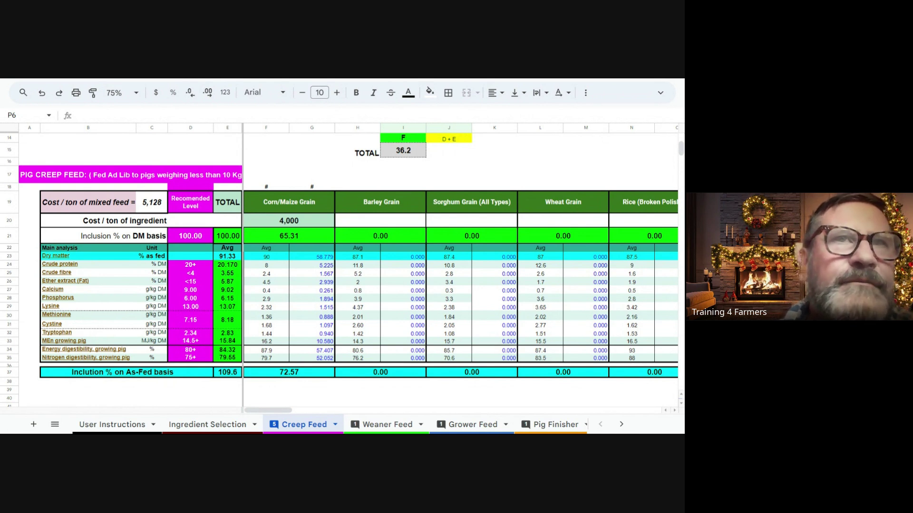
- Switch to the User Instructions sheet and read the phosphorus, calcium, lysine and methionine balancing steps
key("ctrl+shift+Page_Up")
key("ctrl+shift+Page_Up")
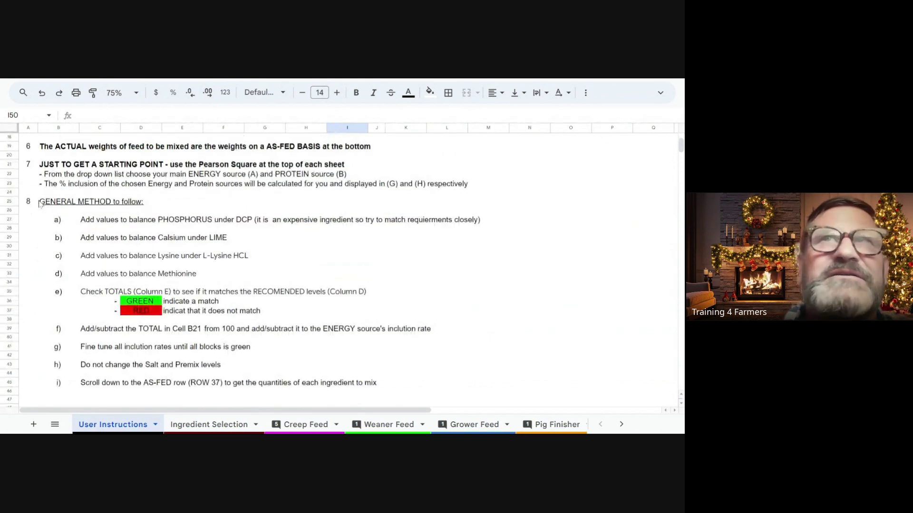
scroll(39, 204, "up", 6)
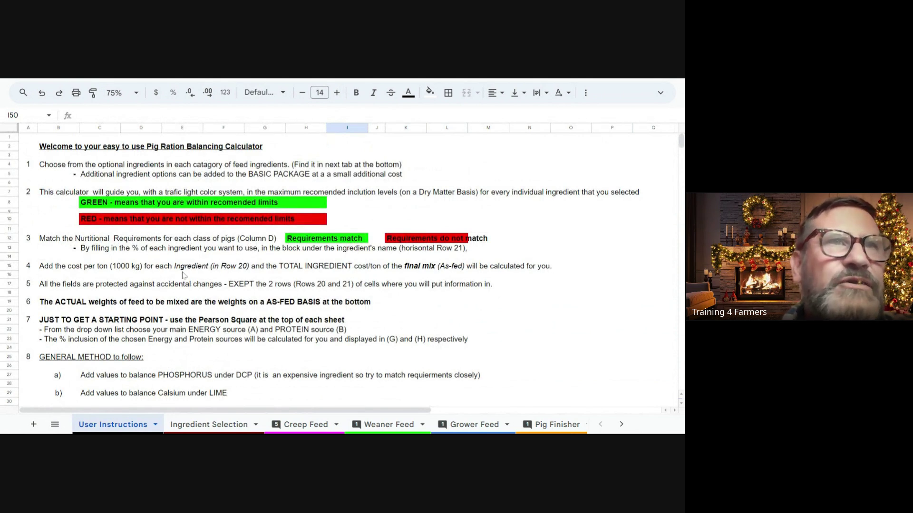
scroll(139, 299, "down", 3)
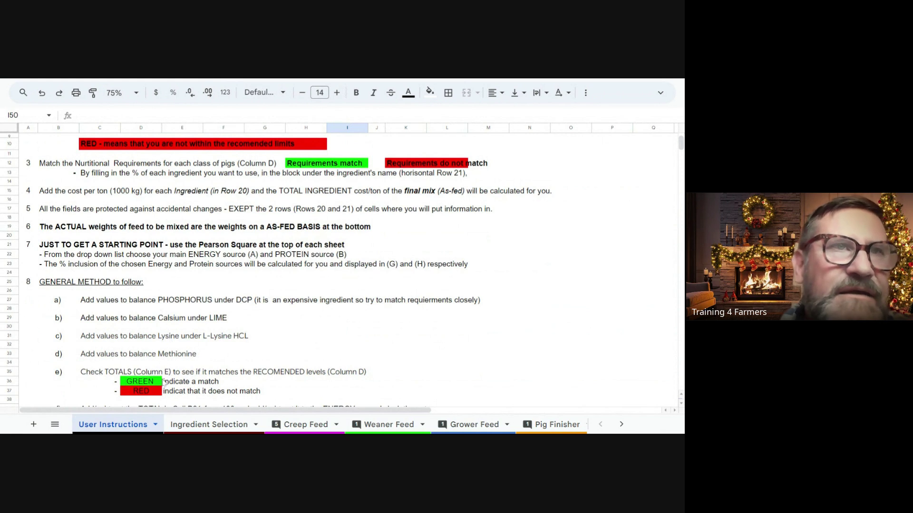
scroll(204, 373, "down", 3)
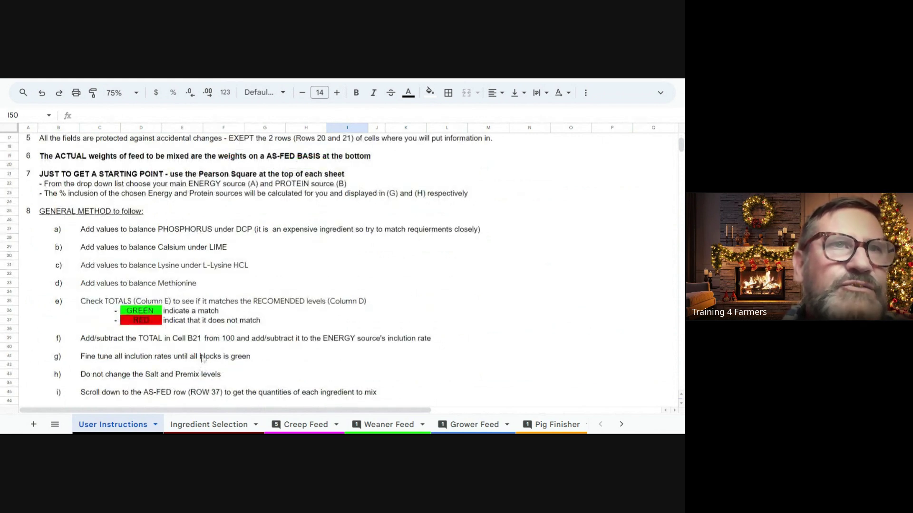
scroll(208, 340, "down", 6)
scroll(208, 340, "up", 6)
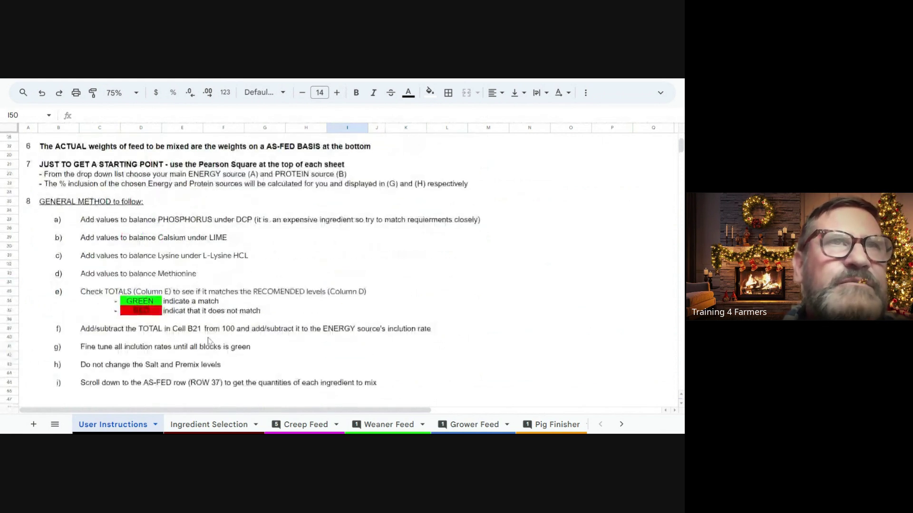
scroll(208, 340, "up", 3)
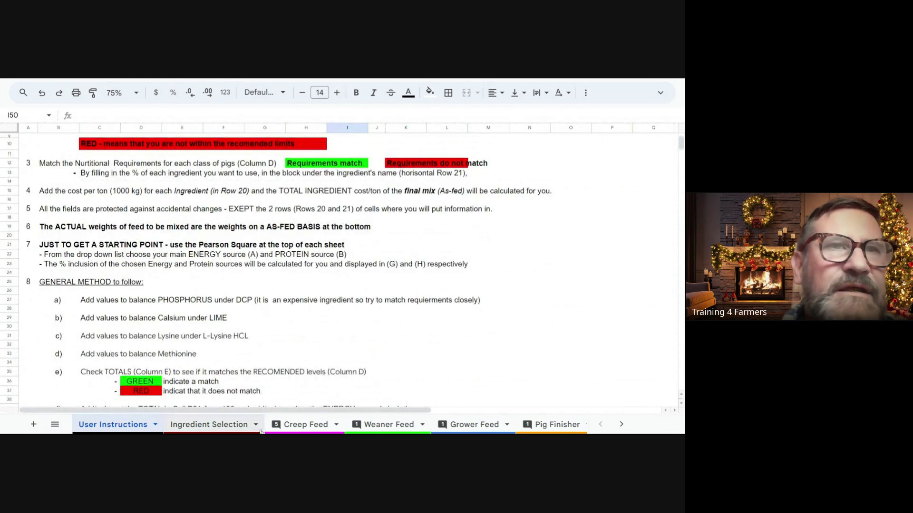
- Go to the Ingredient Selection sheet and list the high energy alternatives for Sorghum Grain in B7
left_click(219, 424)
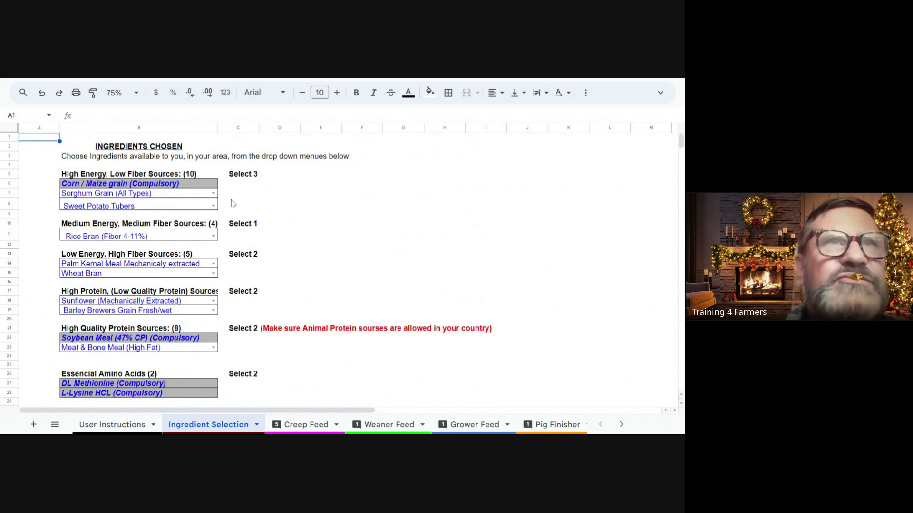
left_click(213, 193)
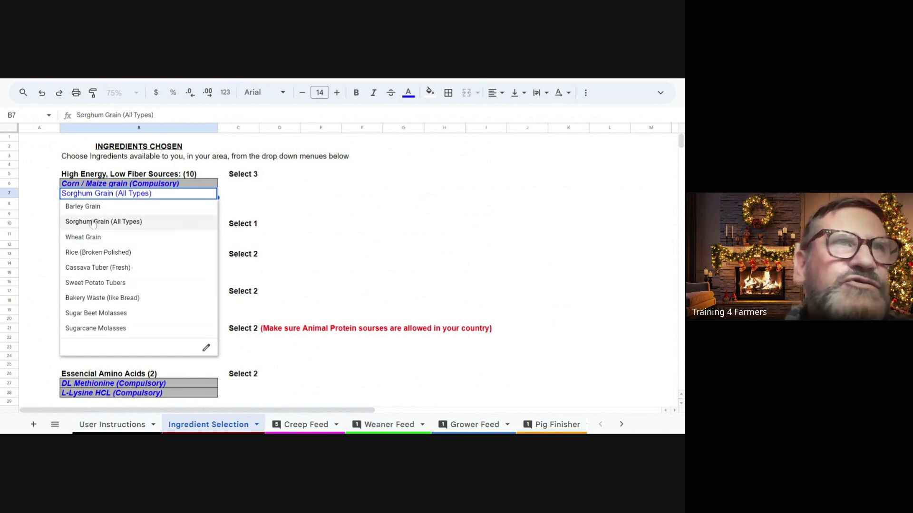
left_click(277, 208)
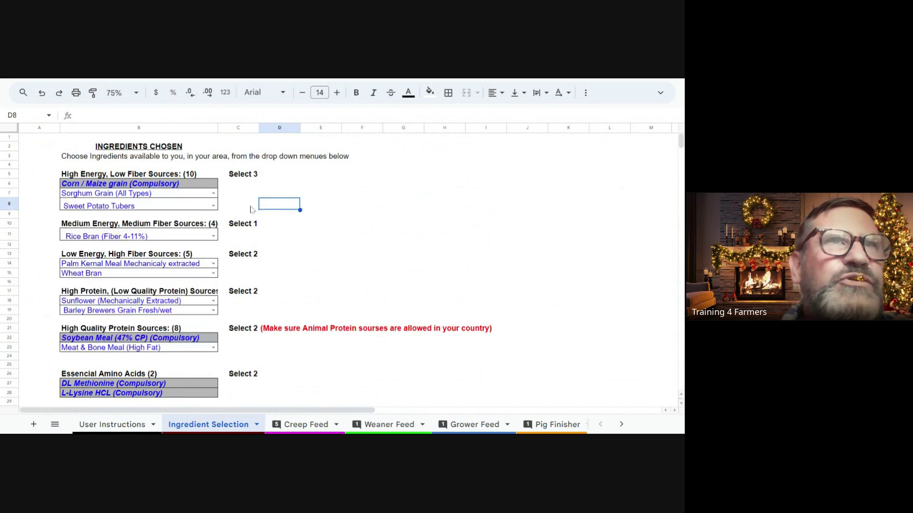
left_click(213, 237)
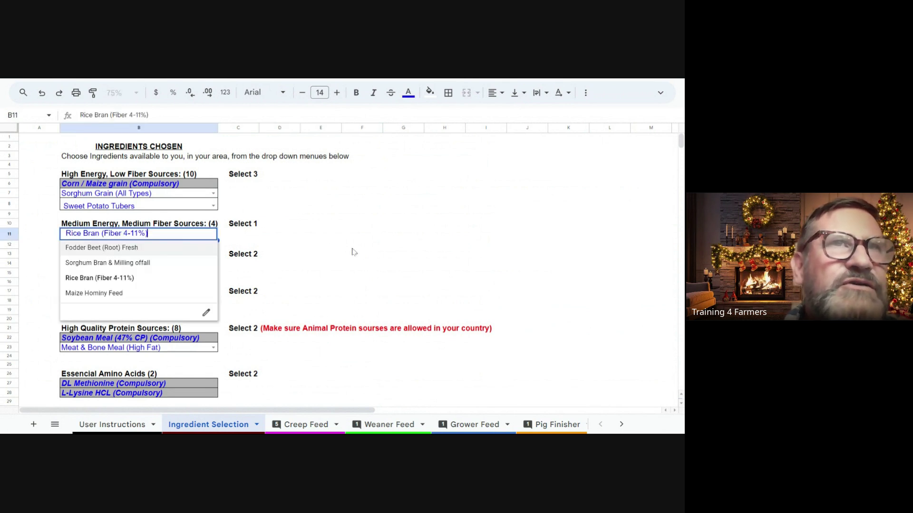
left_click(352, 247)
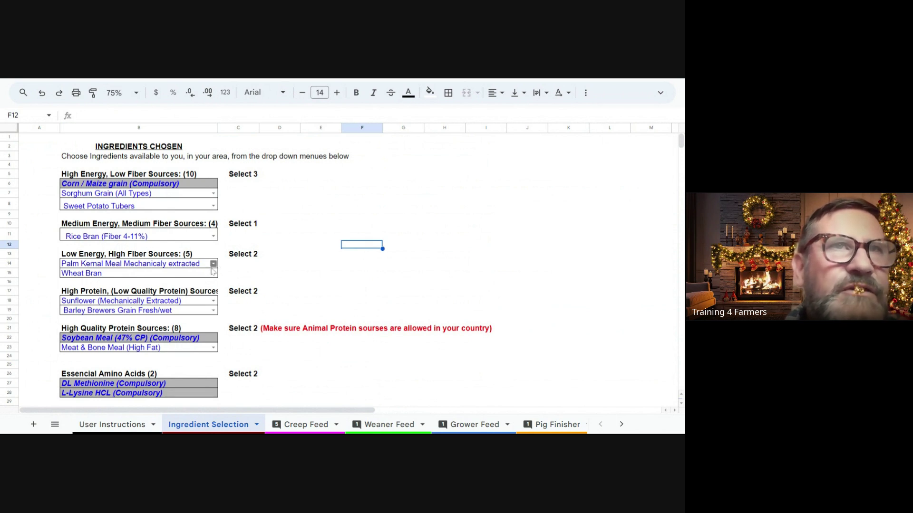
left_click(213, 264)
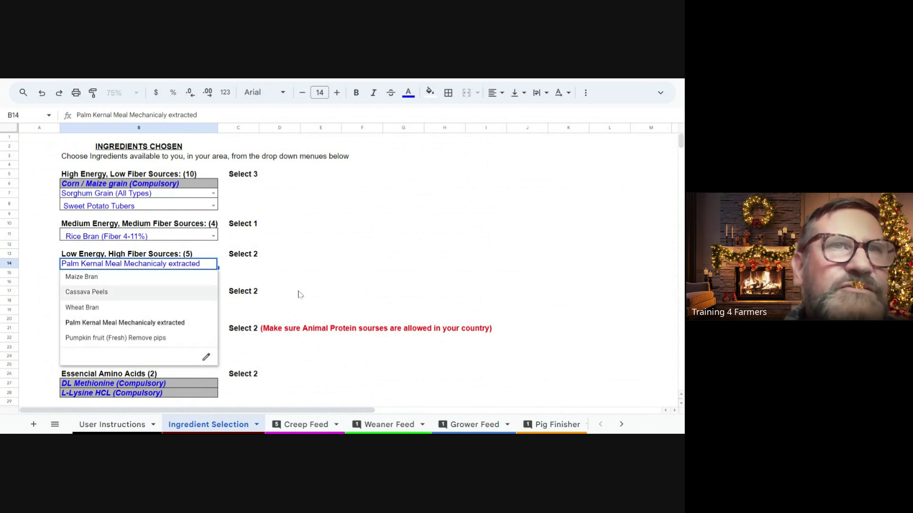
left_click(361, 282)
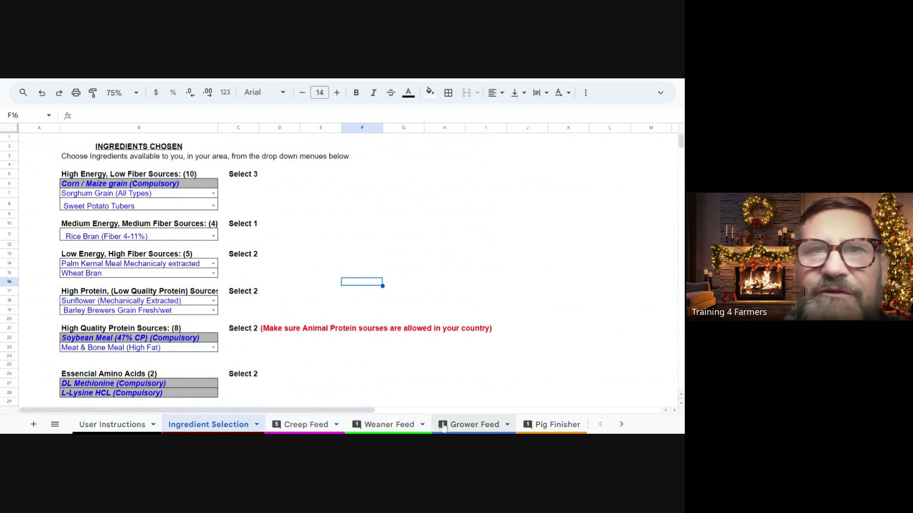
- Open the Maximum Inclusion rates sheet and bring its Factors Affecting Inclusion Rate table into view
left_click(621, 424)
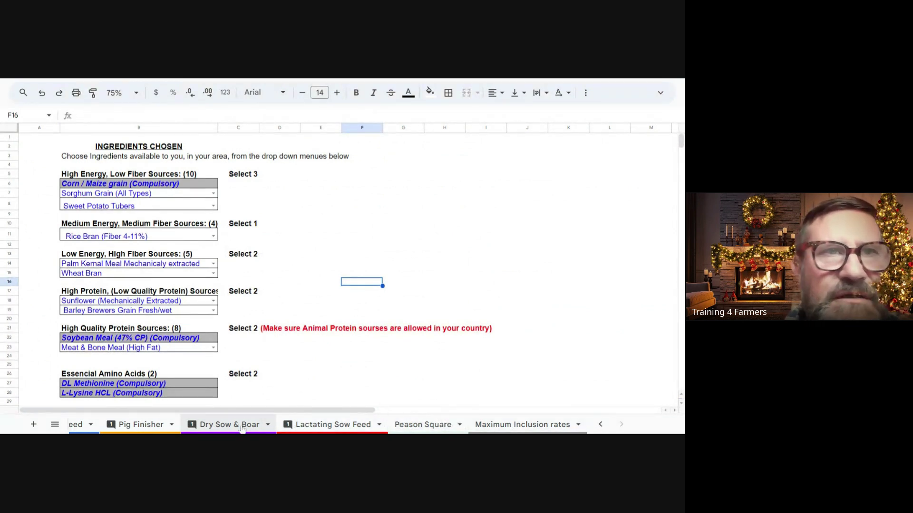
left_click(544, 428)
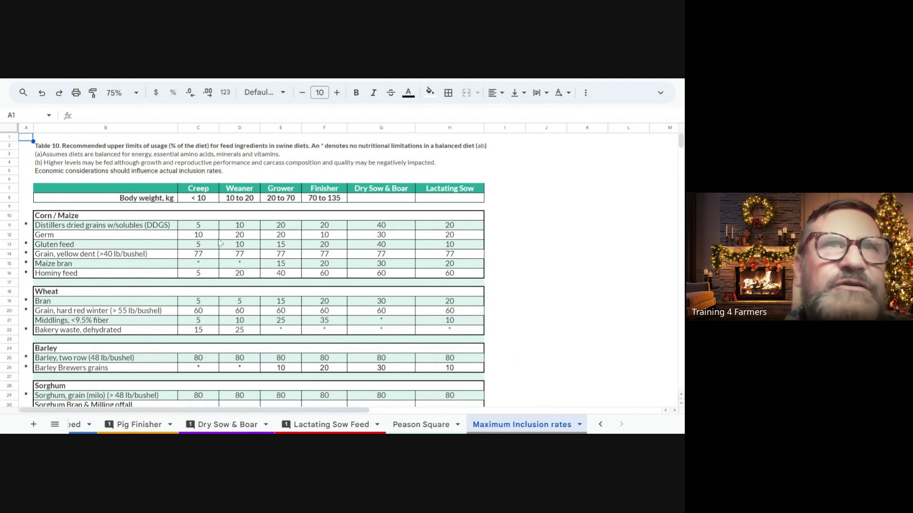
scroll(229, 299, "down", 15)
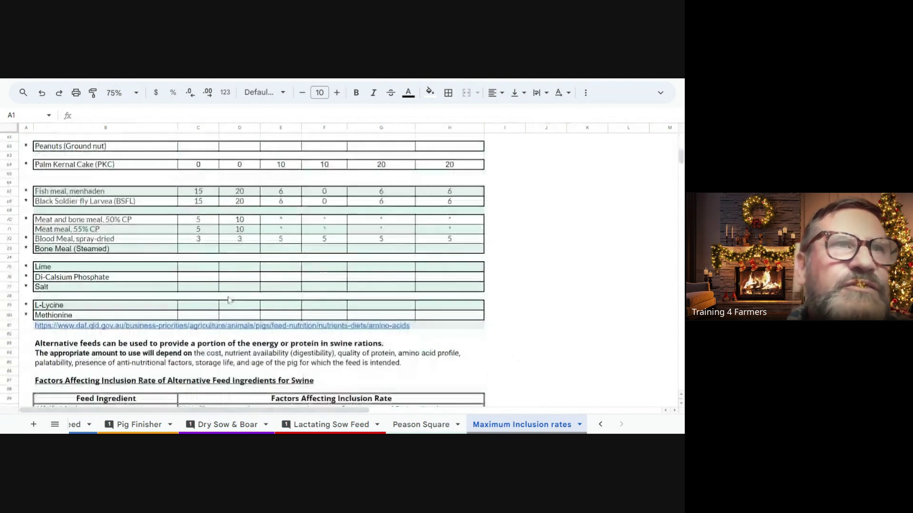
scroll(228, 300, "down", 5)
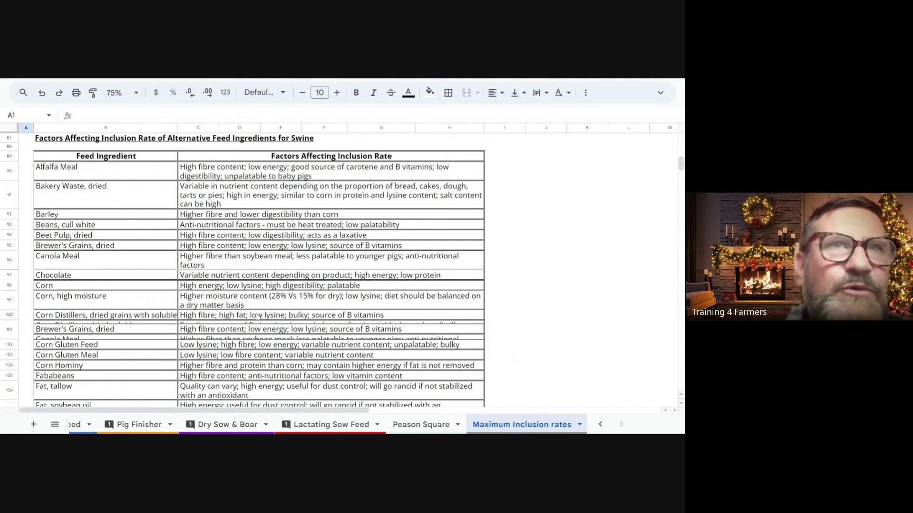
- Scroll to Table 1, the ideal amino acid pattern with Lysine at 100 across pig classes
scroll(237, 266, "down", 6)
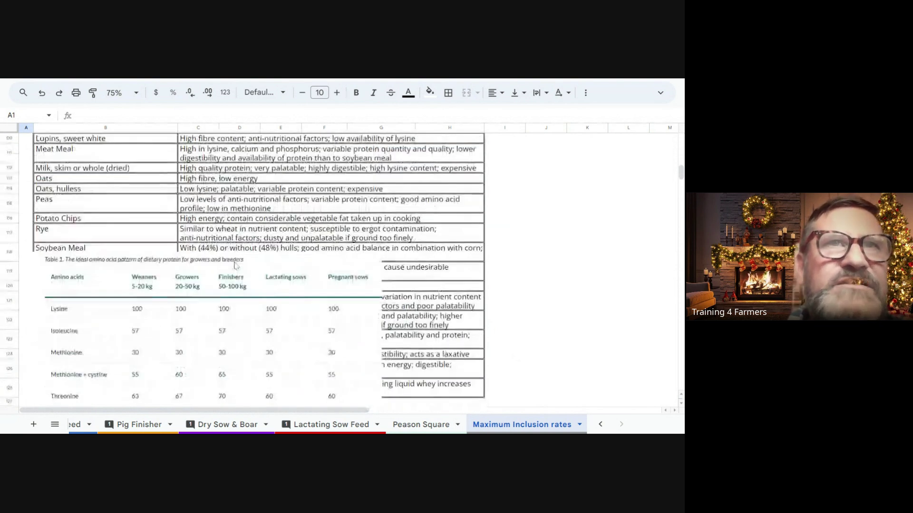
scroll(236, 265, "down", 3)
scroll(236, 263, "up", 2)
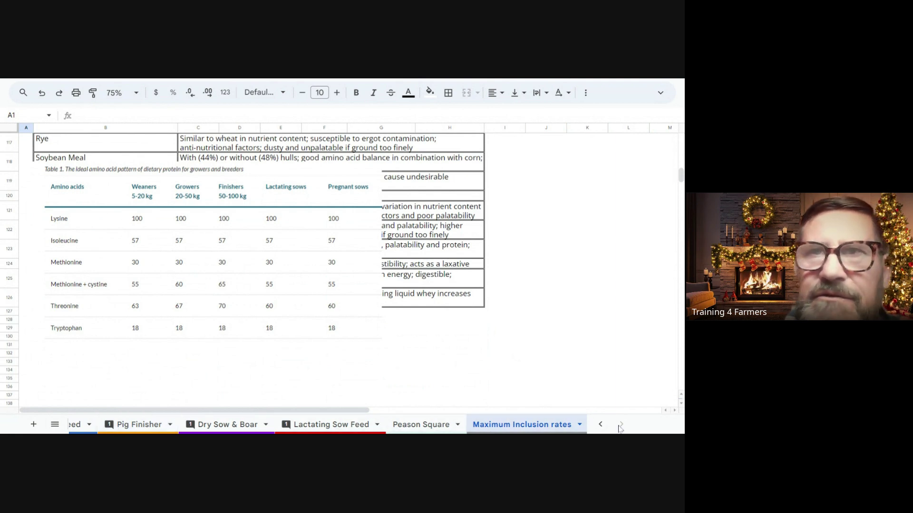
left_click(600, 424)
left_click(600, 424)
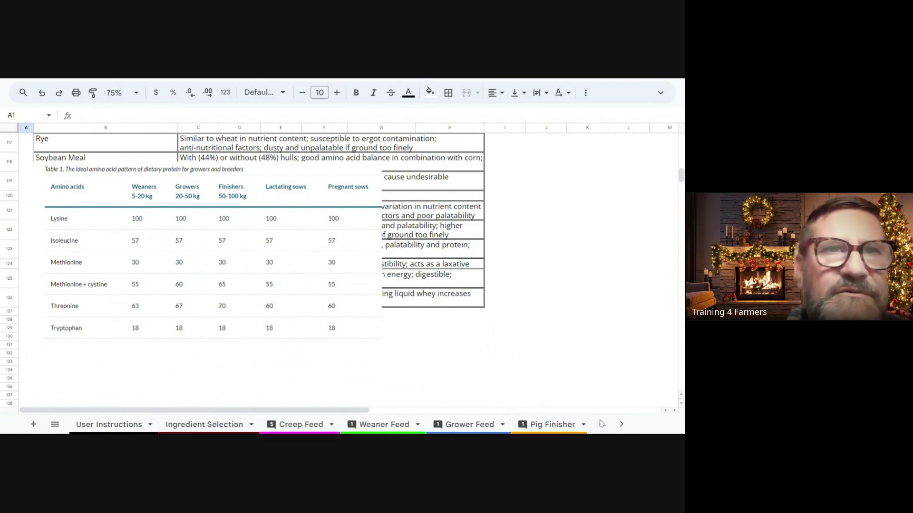
- Return to the Creep Feed sheet showing Corn/Maize Grain at 65.31% inclusion
left_click(309, 424)
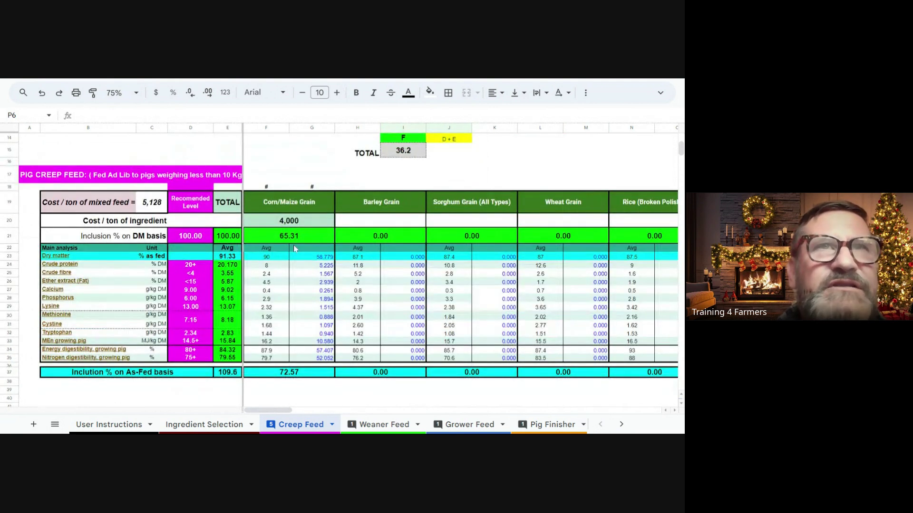
- Scroll up to the Pearson square and list the main energy source choices in B3
scroll(313, 174, "up", 6)
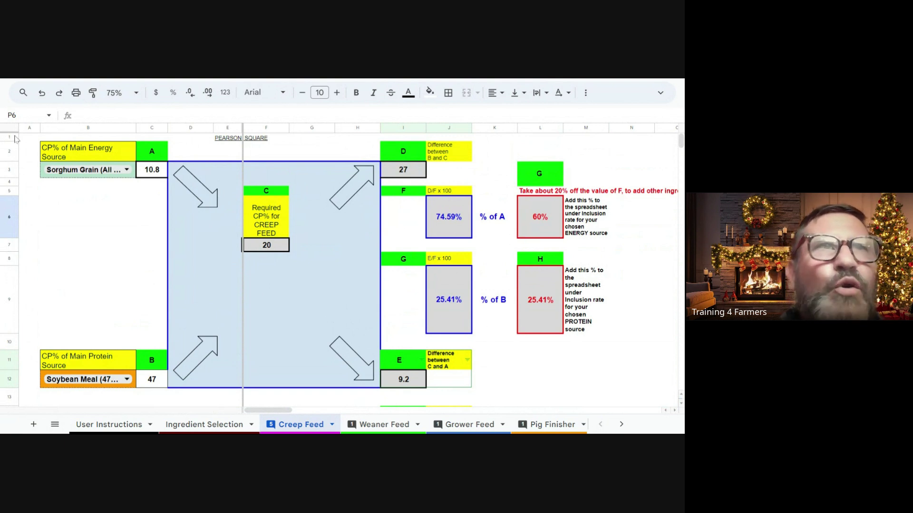
left_click(127, 171)
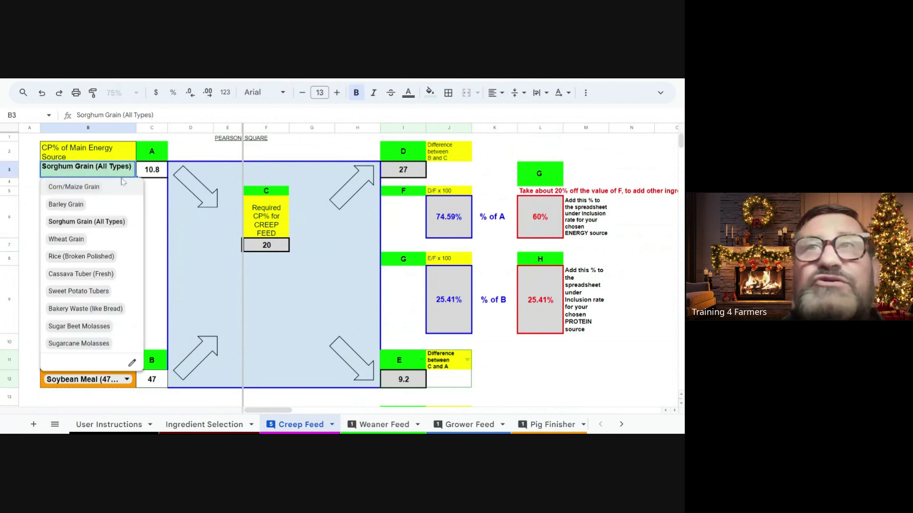
- Change the main energy source to Corn/Maize Grain, then to Cassava Tuber (Fresh)
left_click(71, 187)
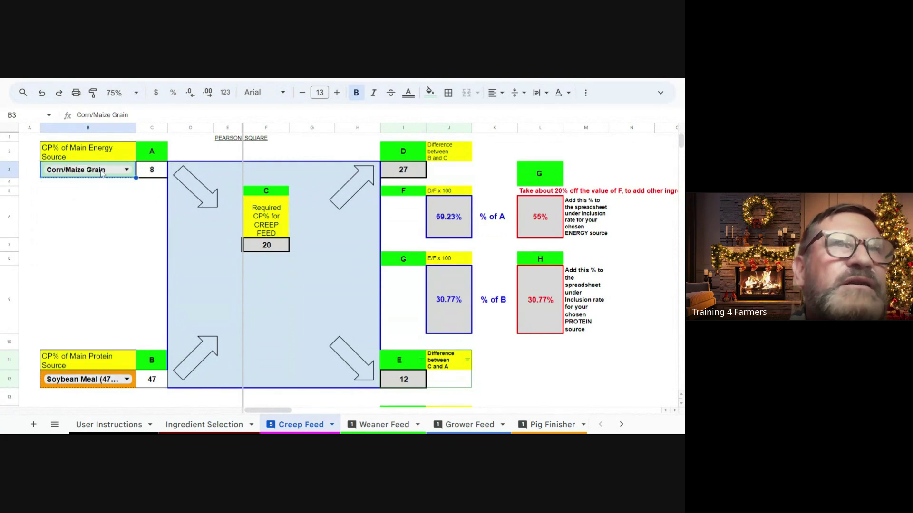
double_click(134, 173)
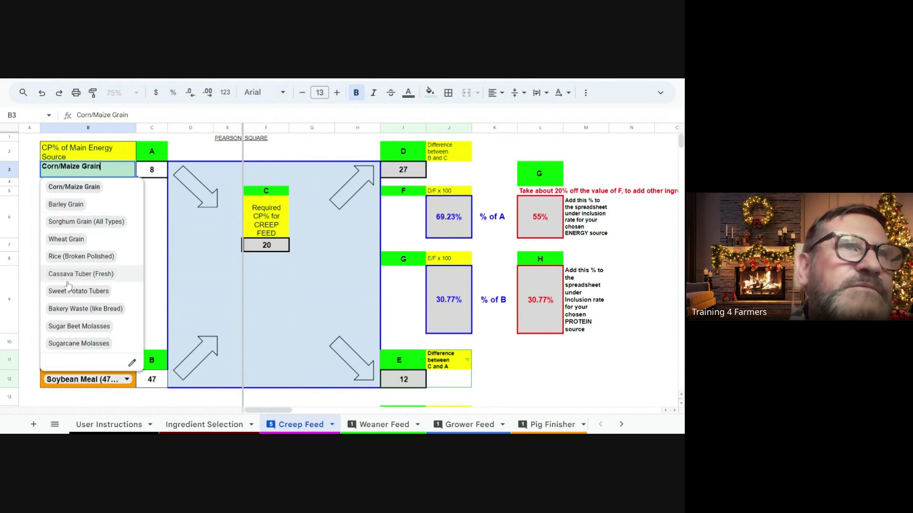
key("Return")
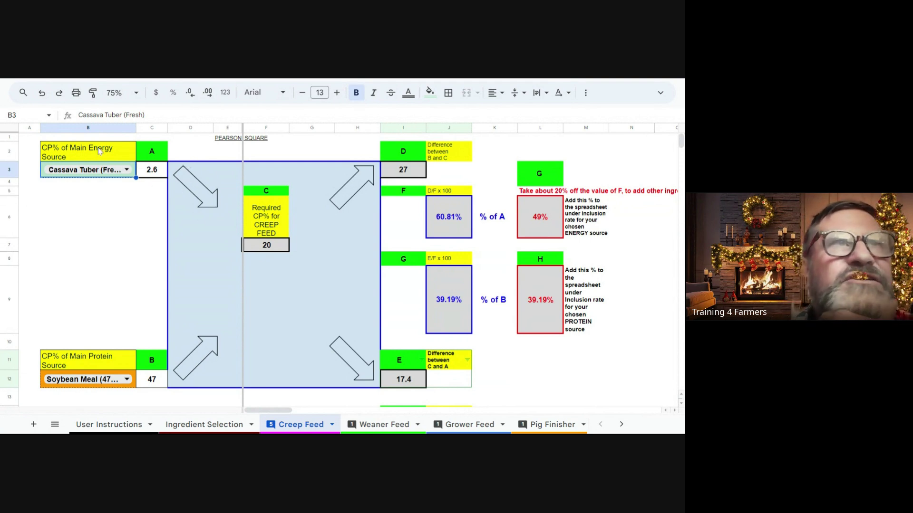
- Restore Corn/Maize Grain as energy source and list the protein source choices in B12
left_click(126, 174)
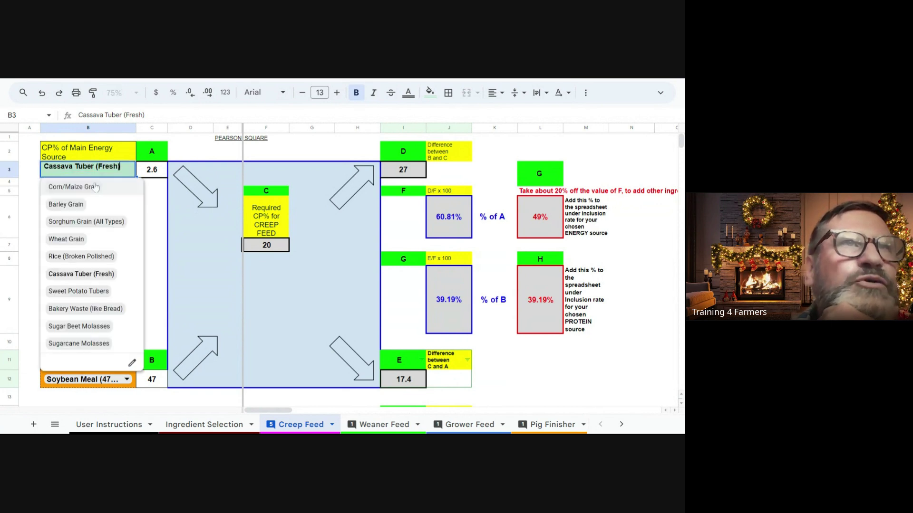
left_click(96, 186)
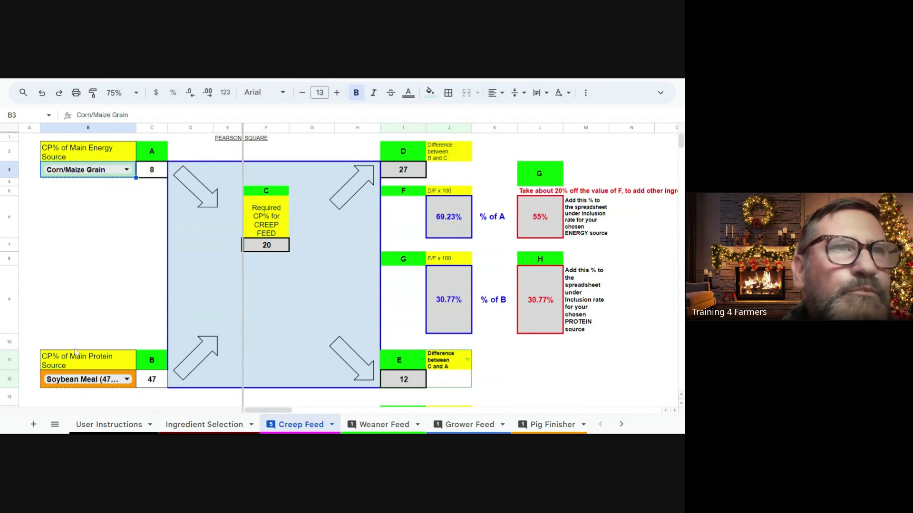
left_click(123, 378)
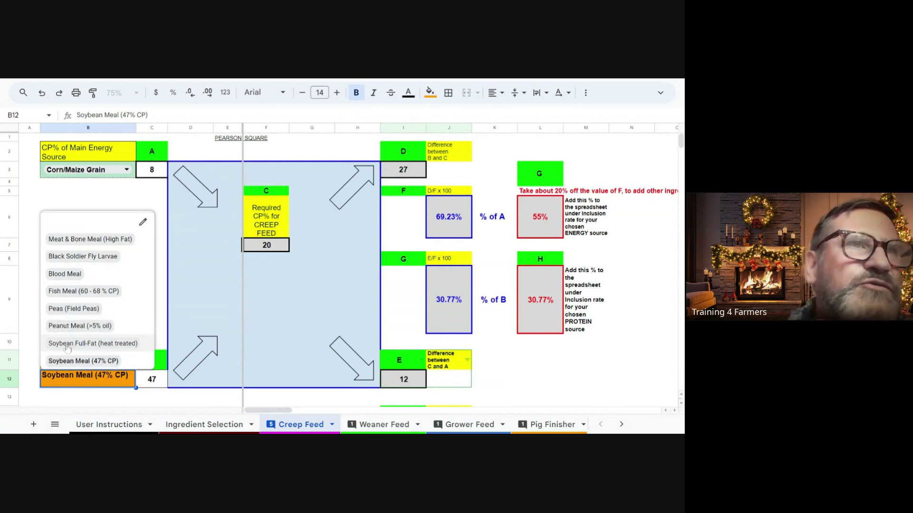
- Keep Soybean Meal (47% CP) as protein source and scroll to the square's TOTAL of 39
left_click(71, 361)
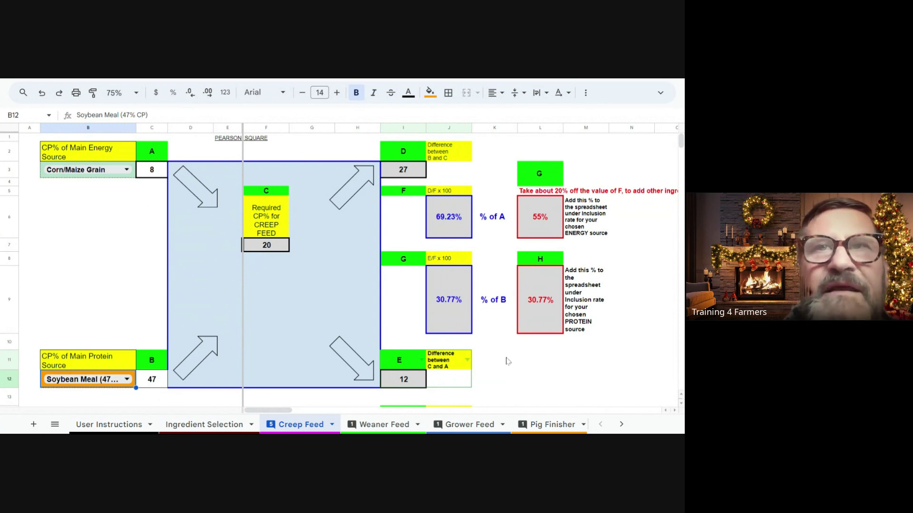
scroll(511, 360, "down", 3)
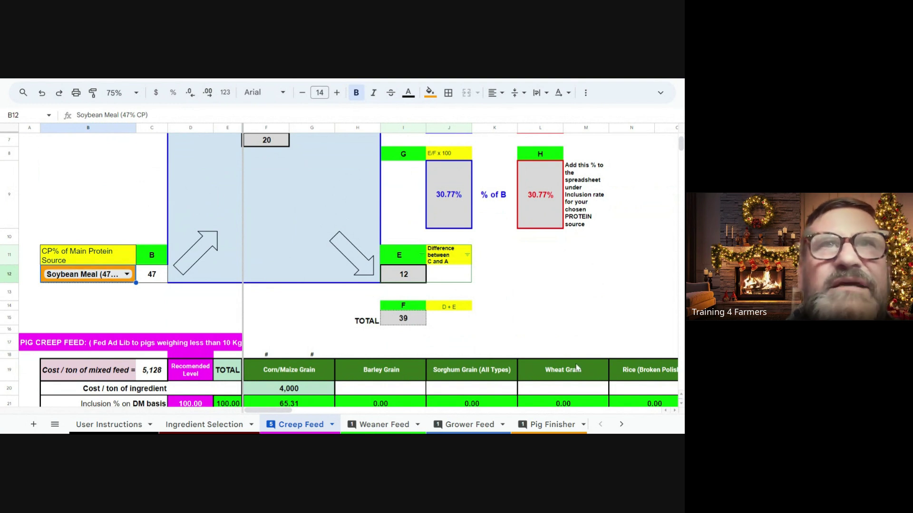
- Review the Pearson square, then scroll down to the PIG CREEP FEED nutrient table
scroll(492, 311, "up", 3)
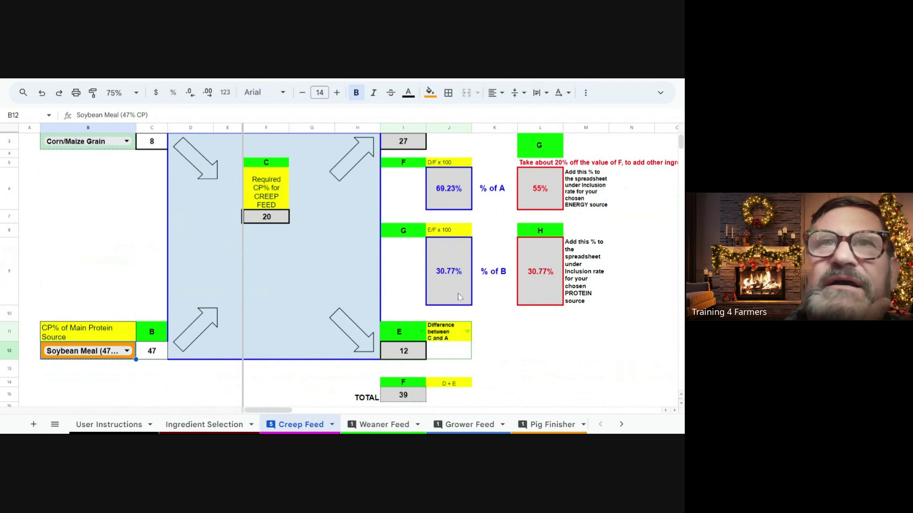
scroll(462, 293, "down", 2)
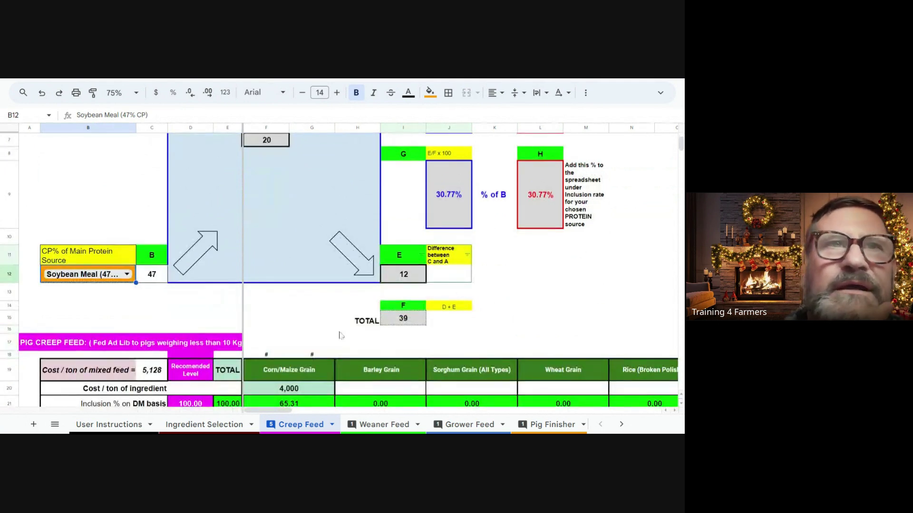
scroll(341, 309, "down", 3)
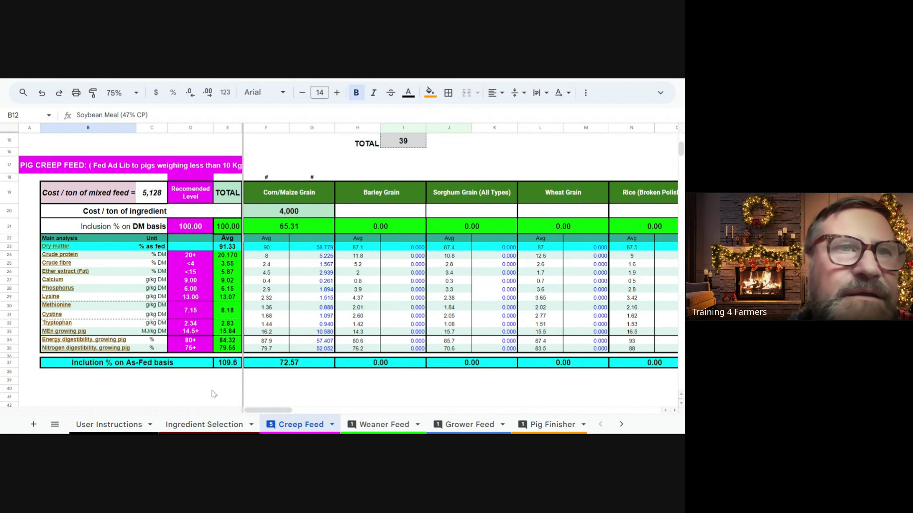
left_click(126, 426)
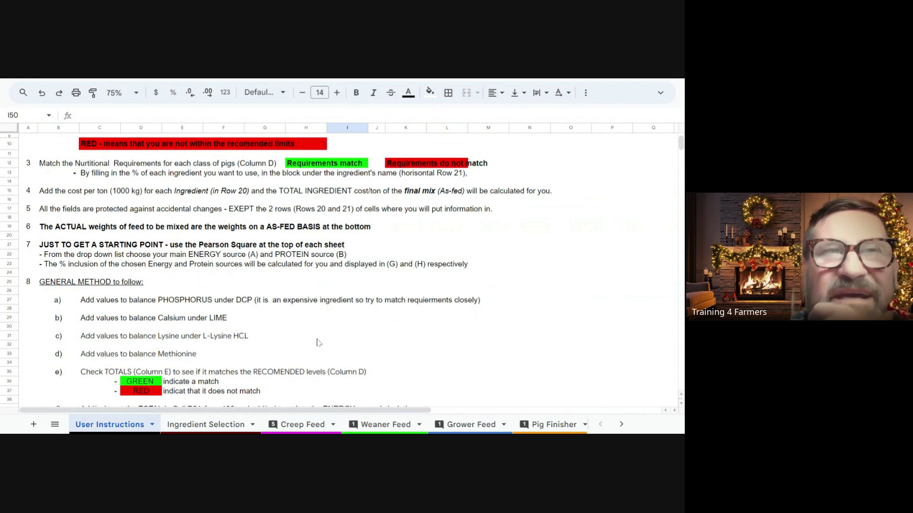
- Return to the Creep Feed sheet and bring the Lime, DCP, Salt and Premix inclusion columns into view
left_click(303, 425)
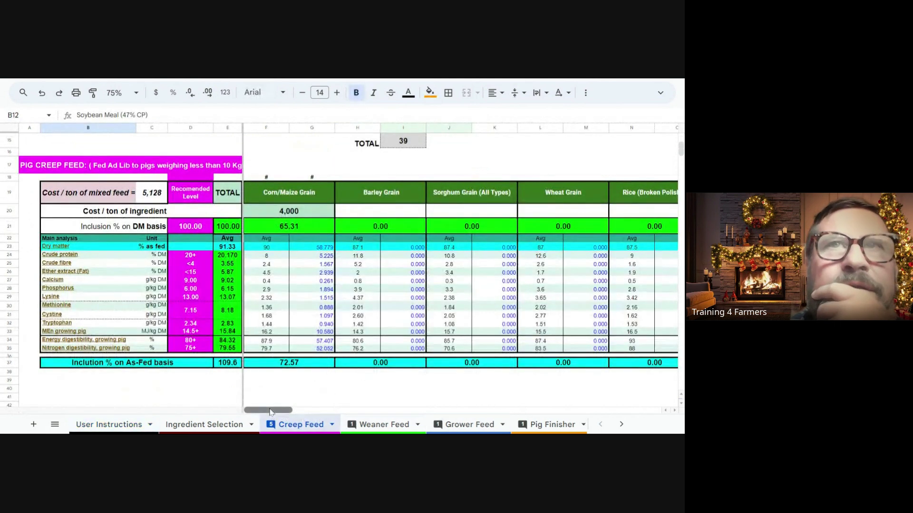
left_click_drag(280, 410, 637, 410)
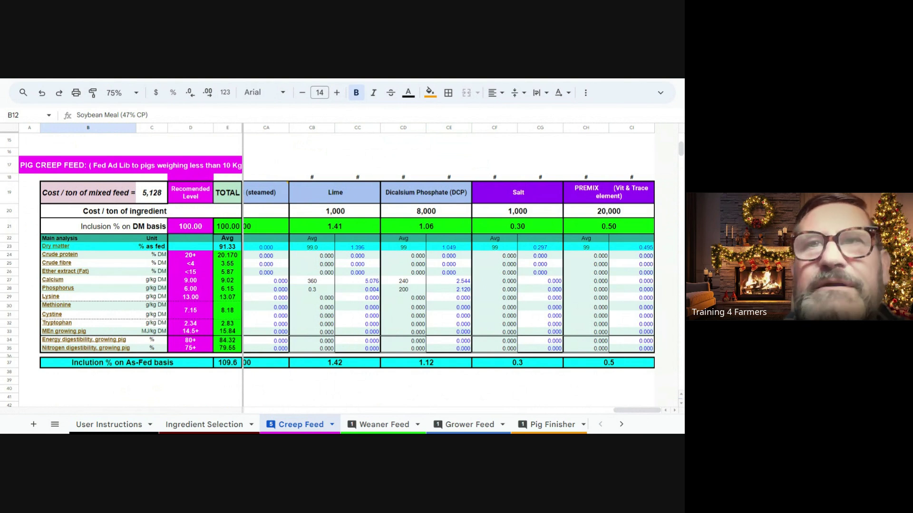
scroll(617, 404, "left", 6)
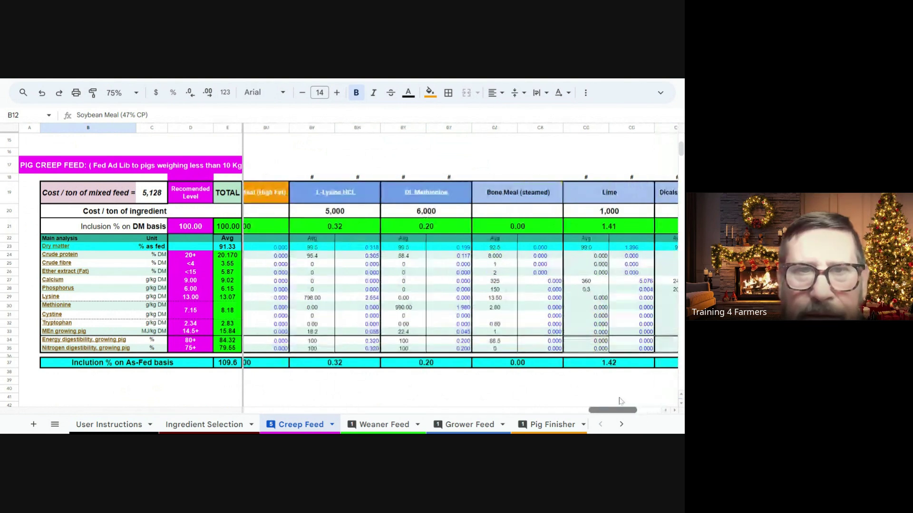